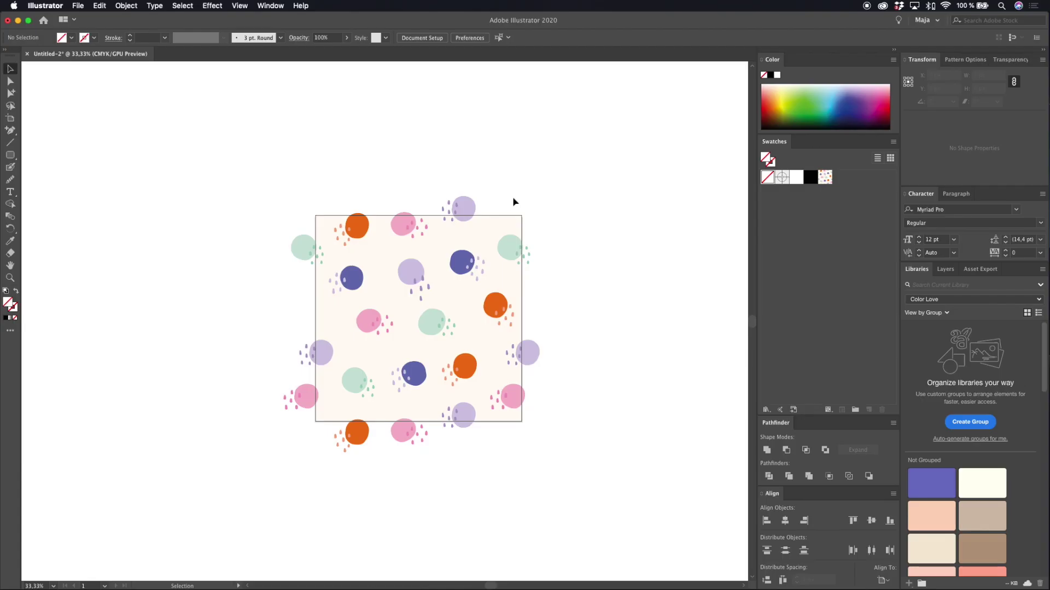
Step: Drag a copy of the polka-dot pattern swatch onto the canvas and nudge it slightly down
scroll(452, 237, "up", 2)
scroll(452, 237, "down", 1)
scroll(452, 238, "down", 2)
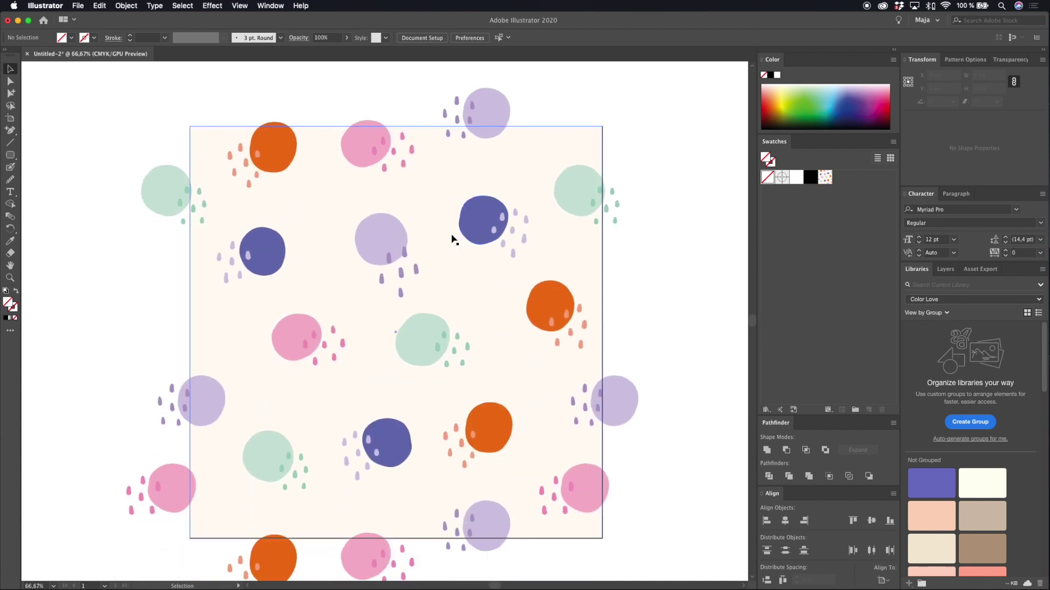
scroll(452, 238, "down", 1)
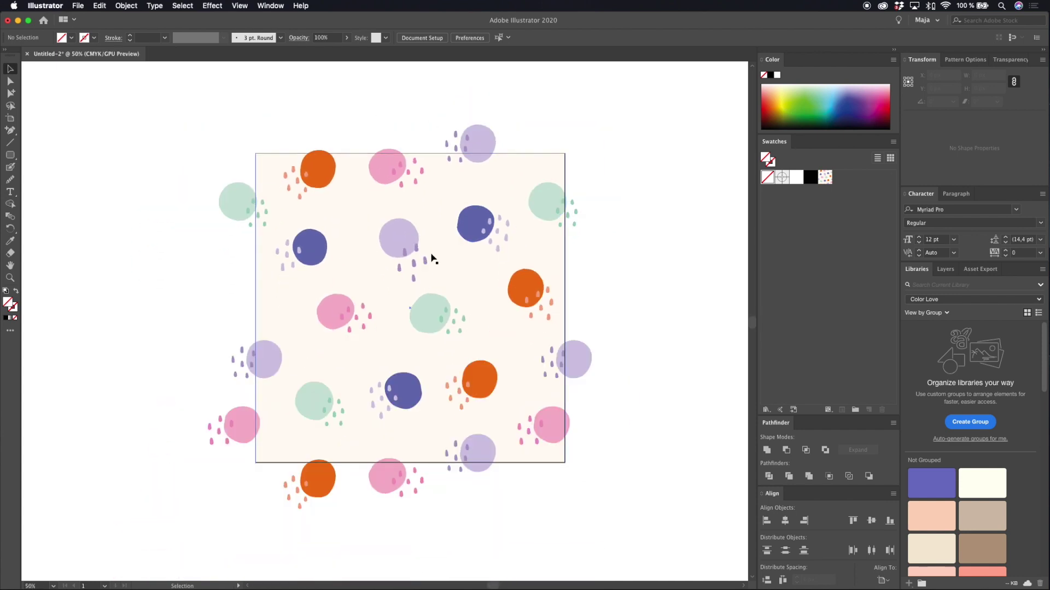
scroll(449, 288, "down", 3)
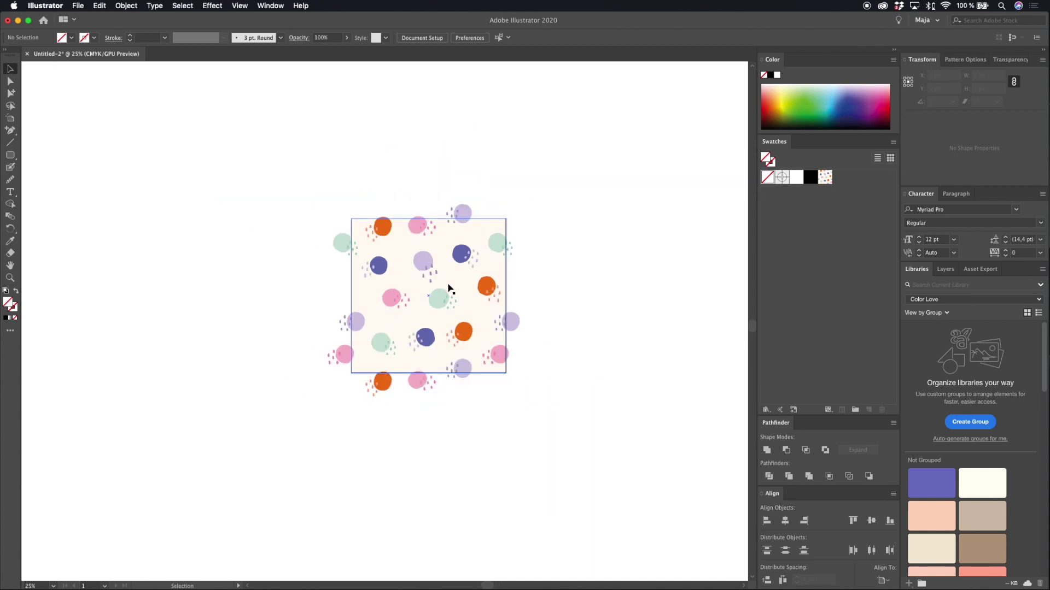
scroll(449, 288, "up", 5)
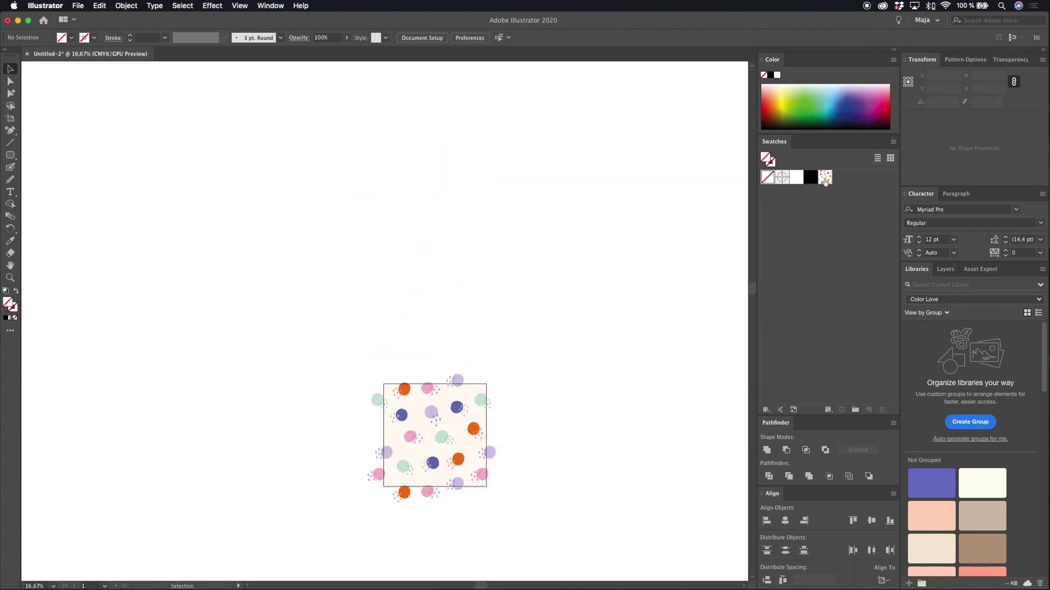
left_click_drag(825, 180, 429, 211)
scroll(453, 251, "up", 2)
left_click_drag(452, 251, 451, 270)
Step: Hide the pattern group's selection edges with ⌘H
scroll(440, 272, "up", 1)
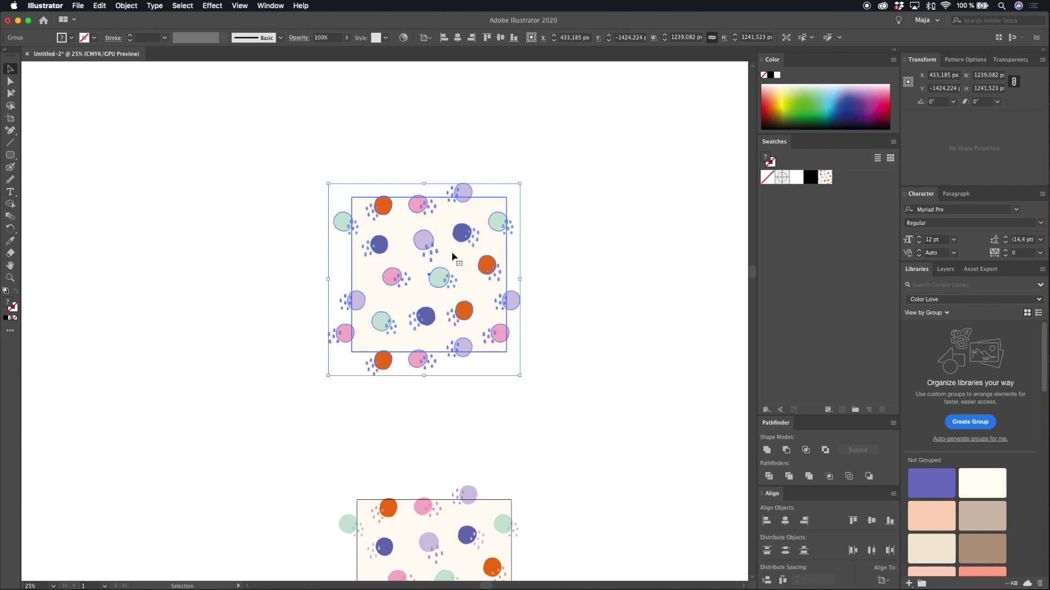
scroll(458, 248, "up", 1)
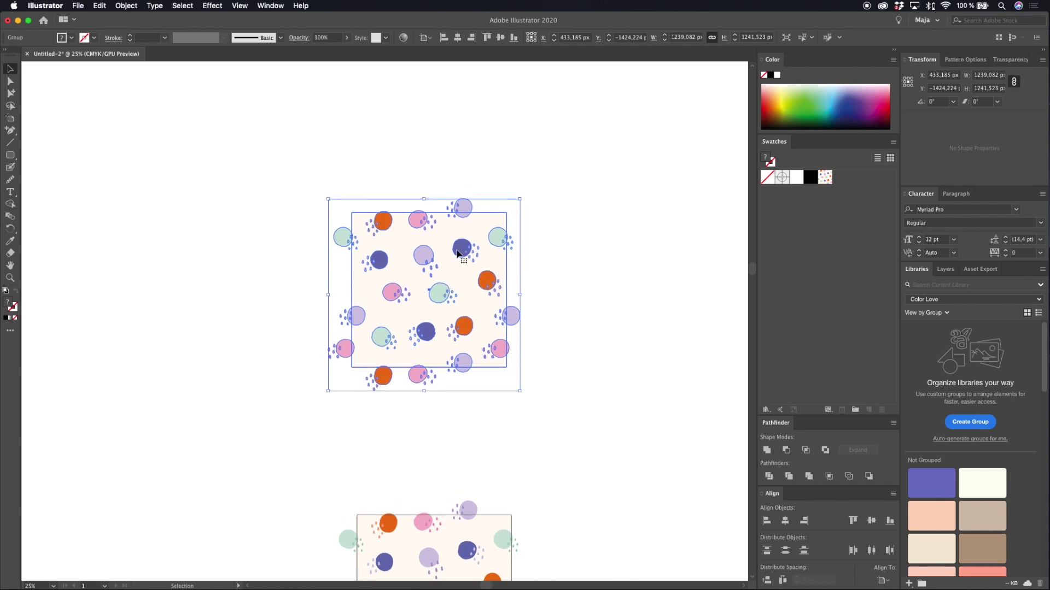
key("super+h")
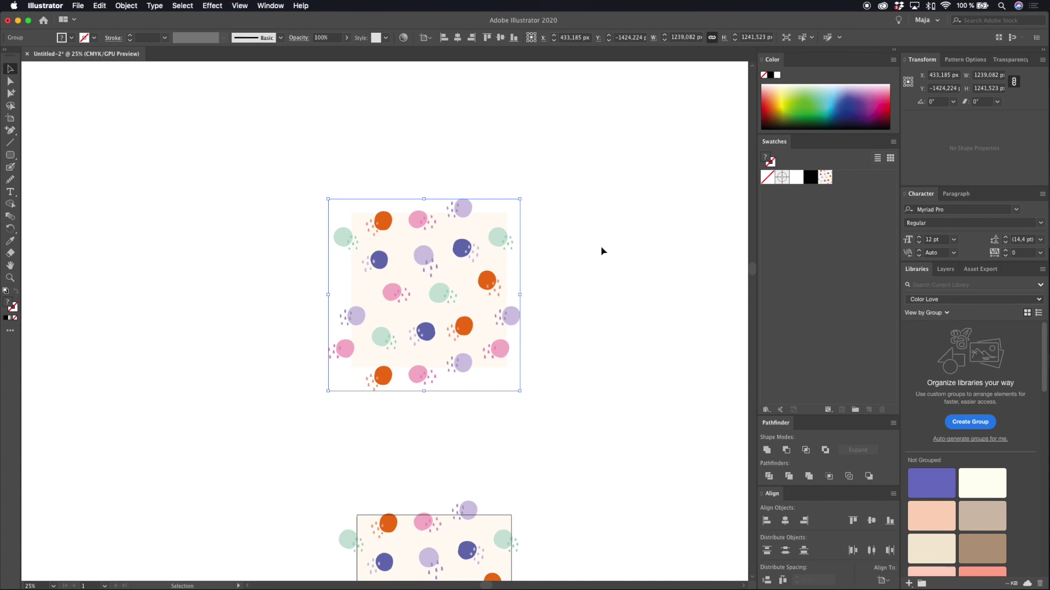
Step: Show edges again and select only the copied tile's 1000 × 1000 px cream background square
left_click(10, 93)
left_click(403, 244)
left_click(402, 244)
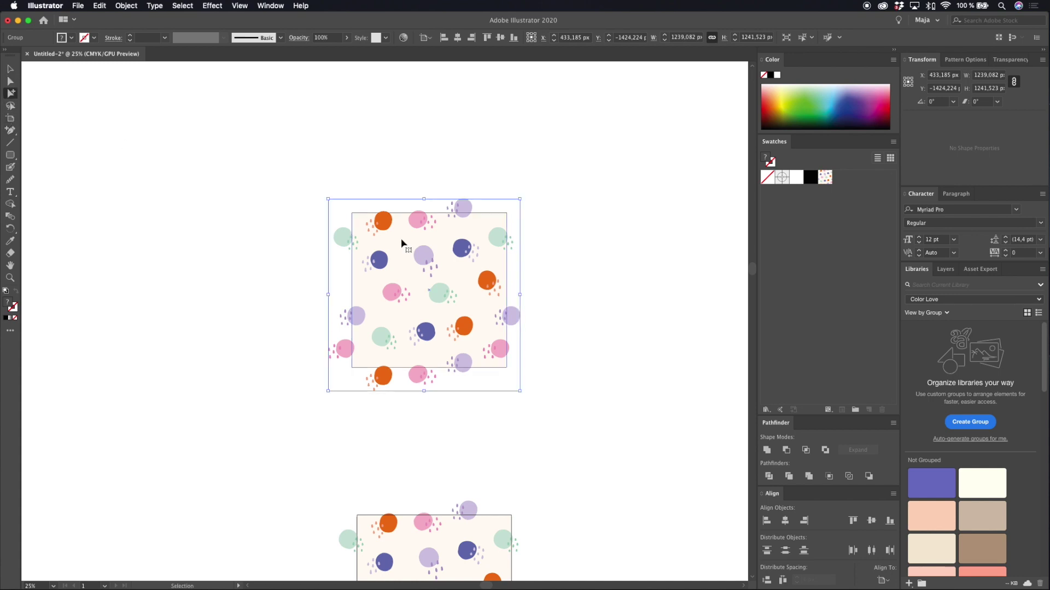
key("super+h")
left_click(600, 197)
left_click(446, 246)
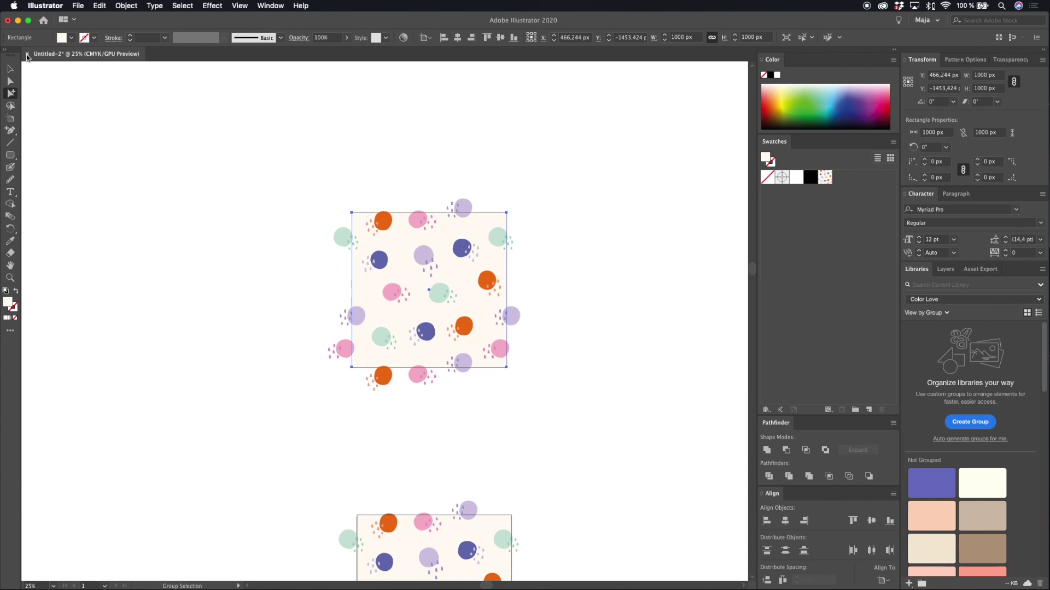
Step: Change the General units preference from pixels to Inches
left_click(55, 6)
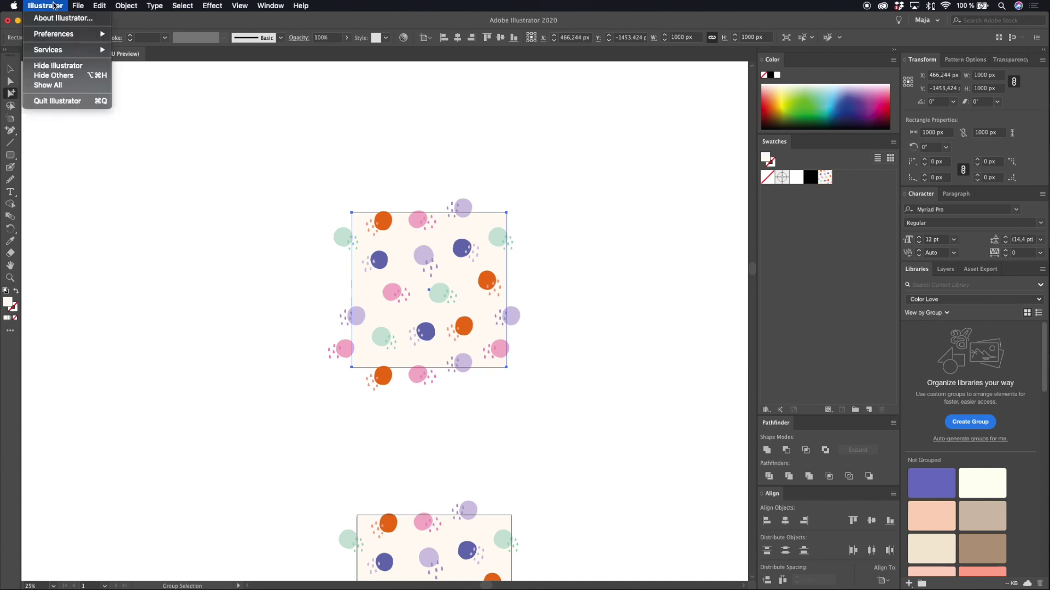
mouse_move(55, 35)
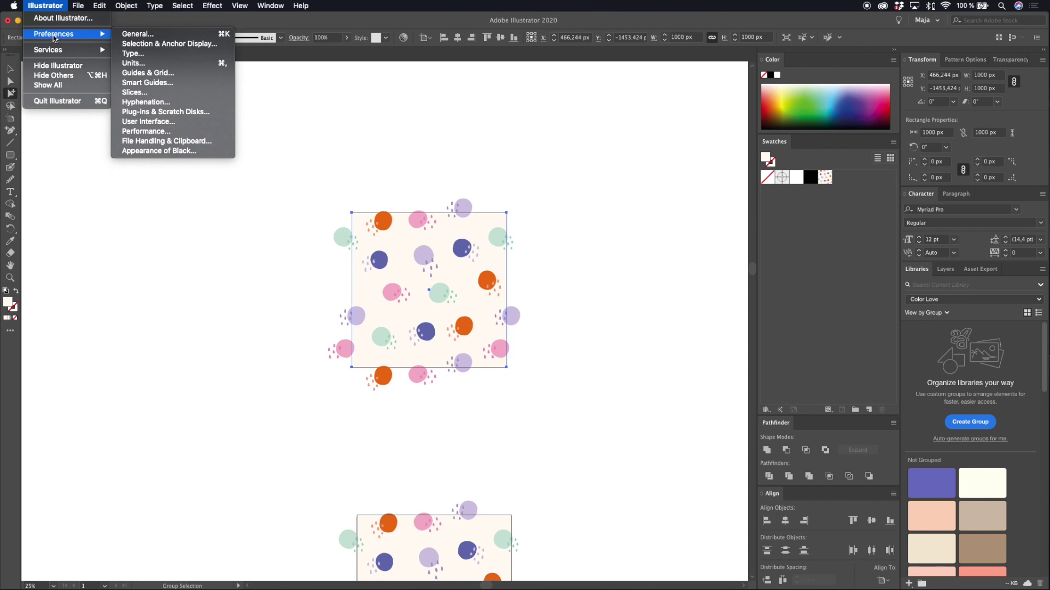
left_click(177, 63)
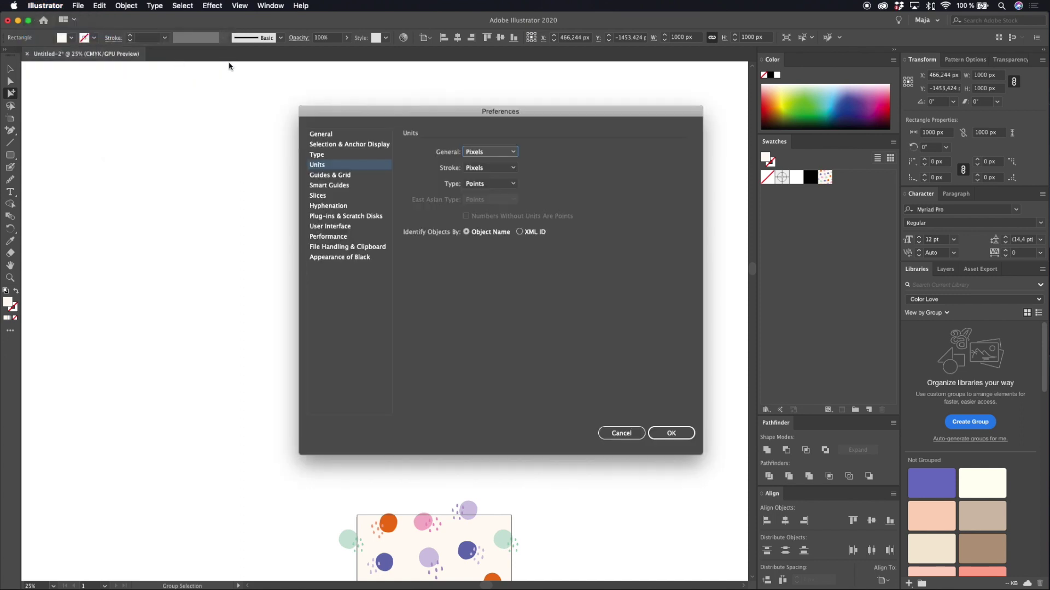
left_click(505, 157)
left_click(494, 185)
left_click(672, 434)
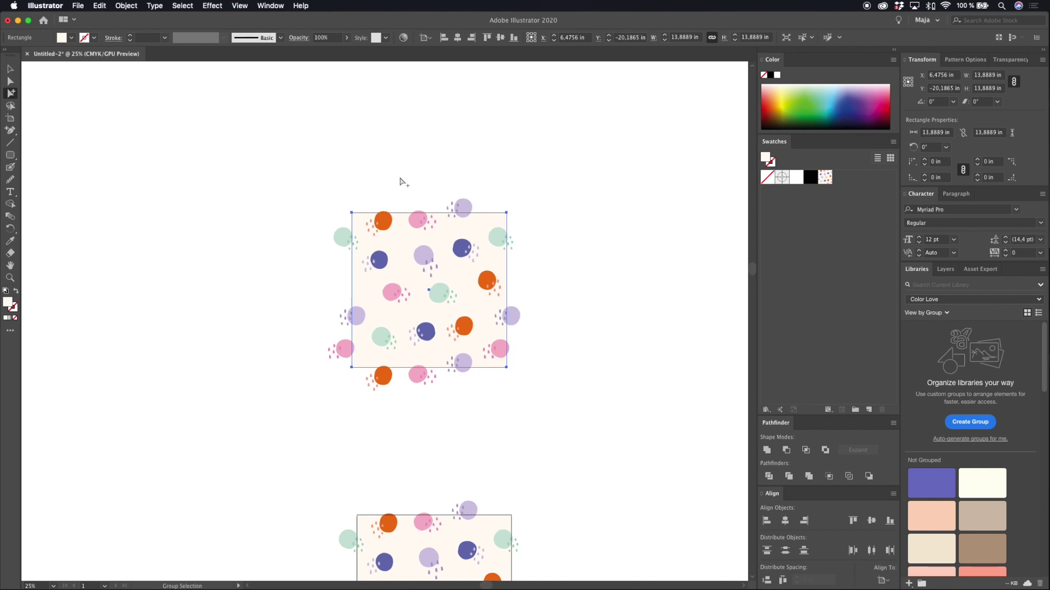
Step: Copy the tile's cream 13.8889 in background square and paste it in front in place
left_click(10, 70)
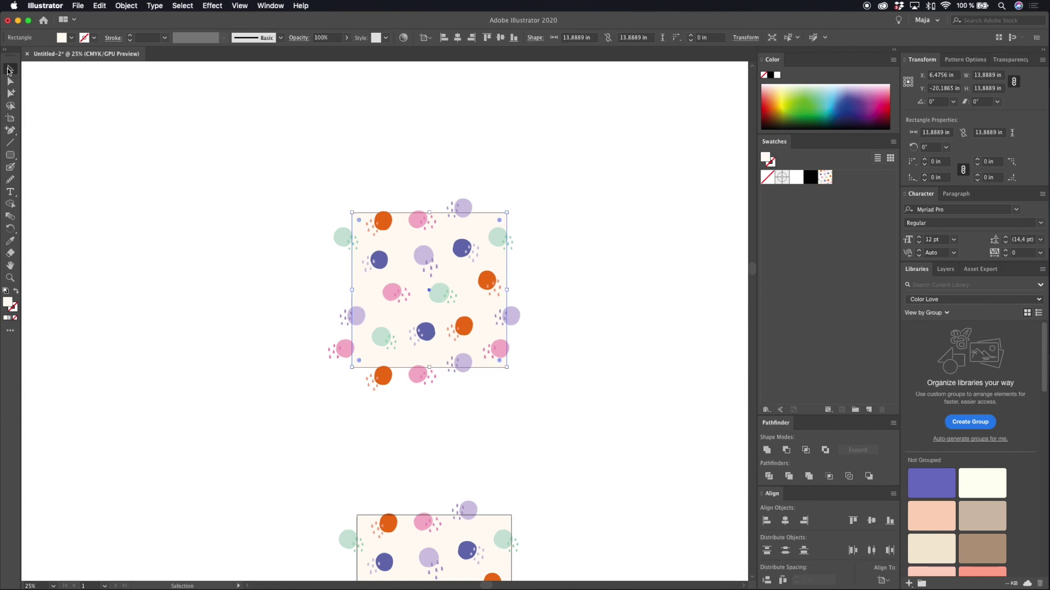
left_click(398, 158)
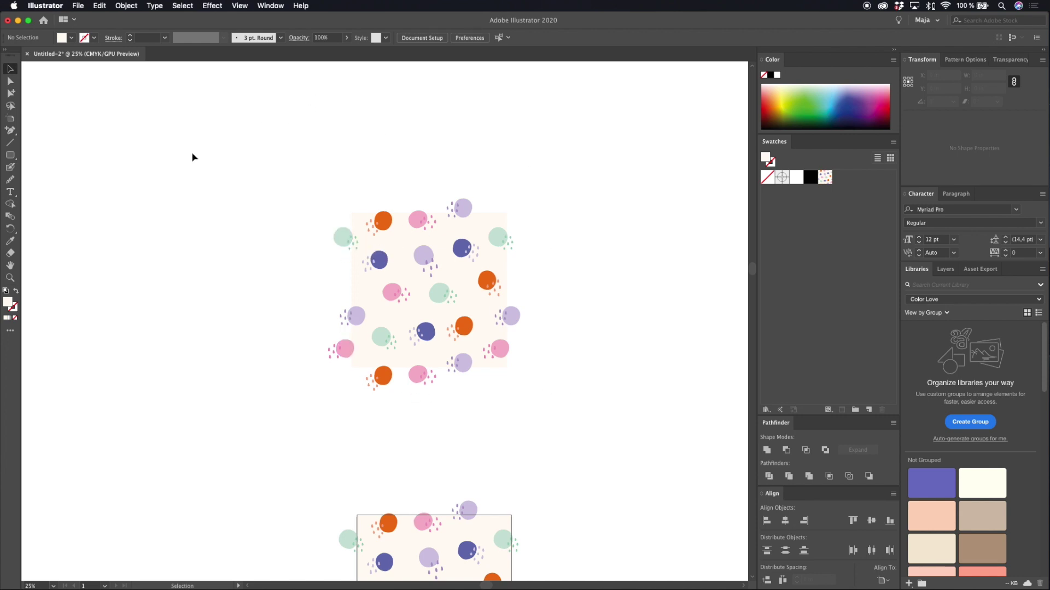
key("a")
left_click(405, 249)
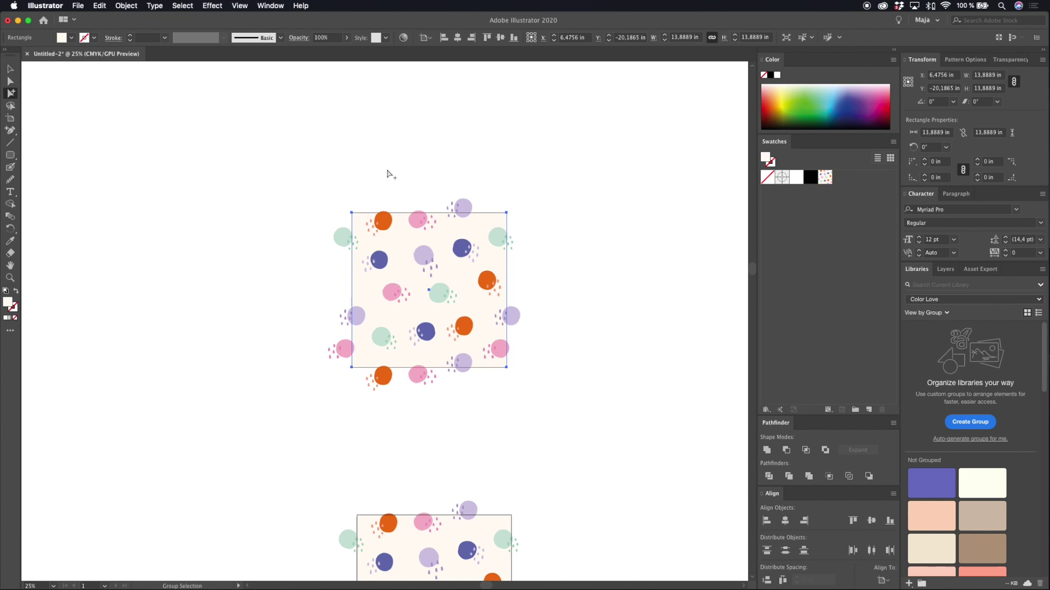
key("super+c")
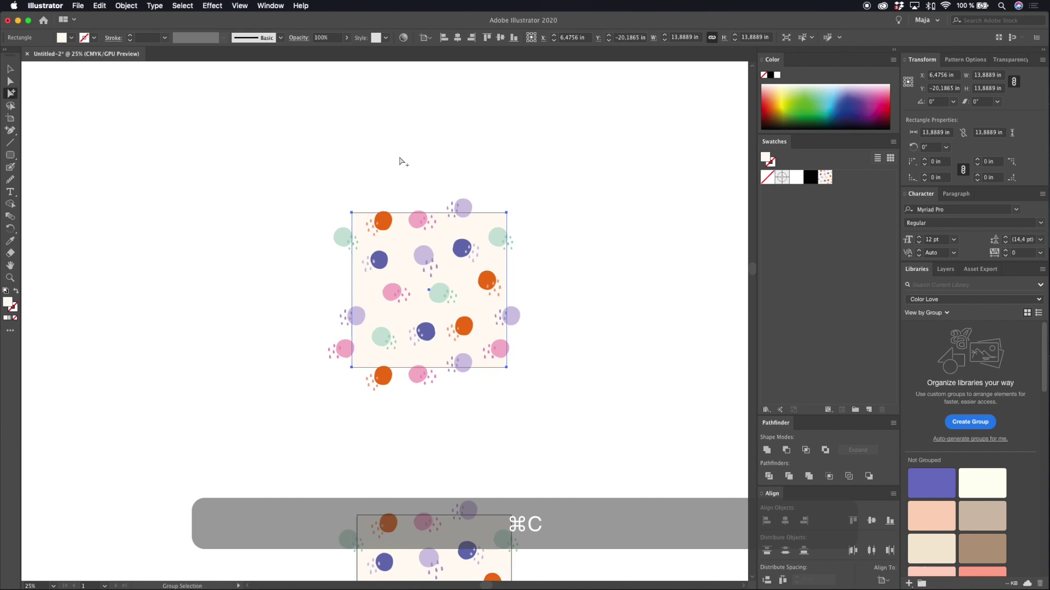
left_click(399, 161)
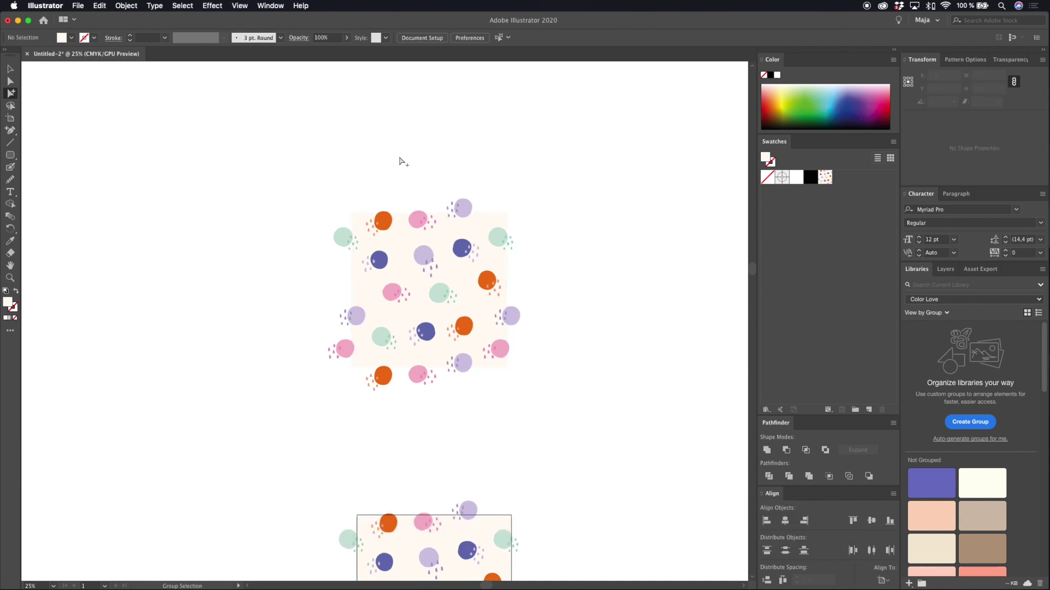
key("super+f")
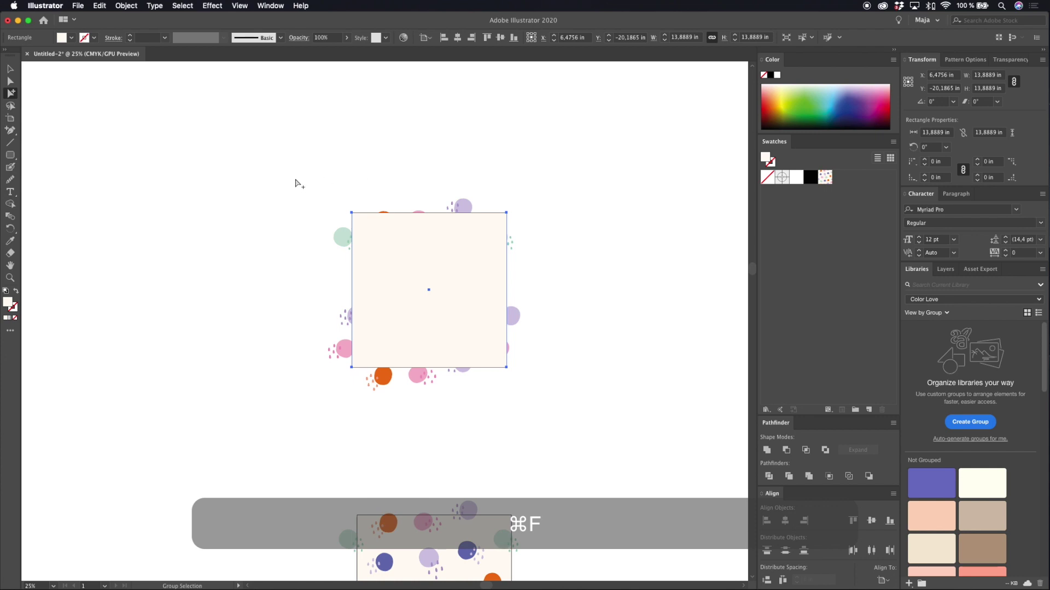
Step: Select the pasted square with the dot pattern and make a clipping mask from them
left_click_drag(285, 147, 601, 444)
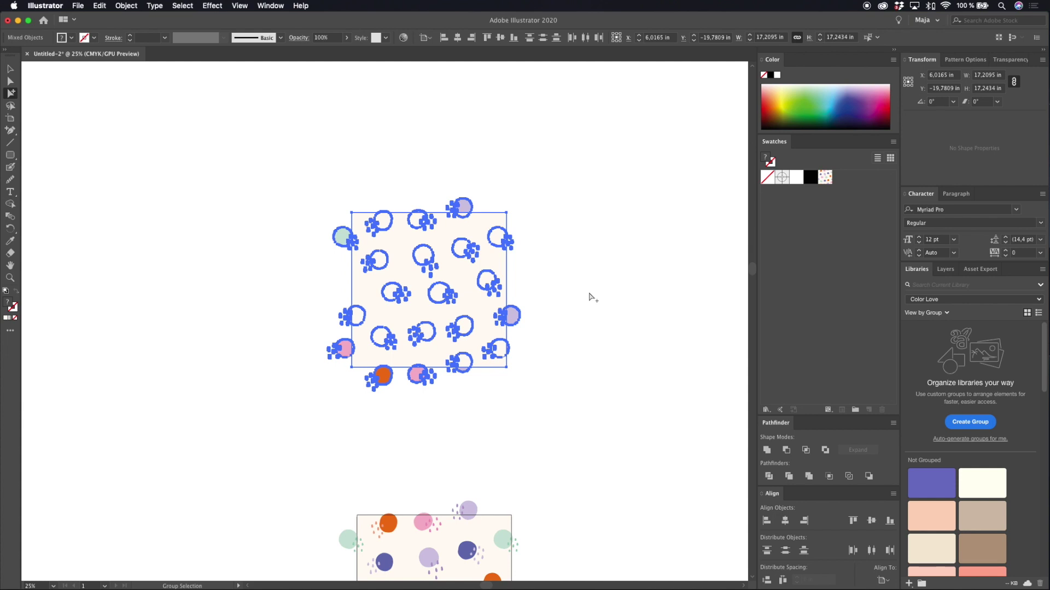
key("super+7")
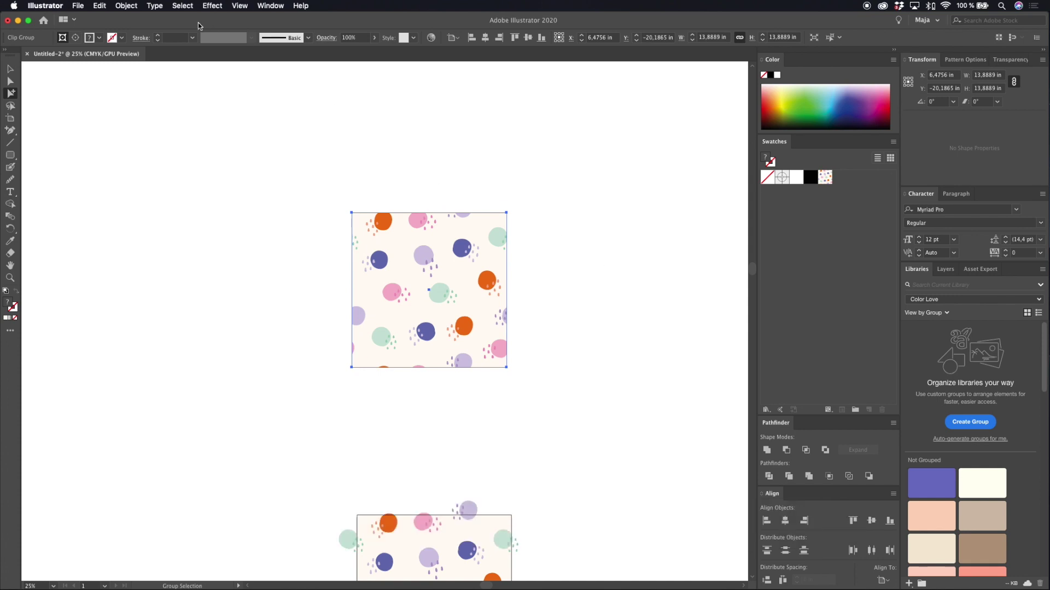
left_click(129, 7)
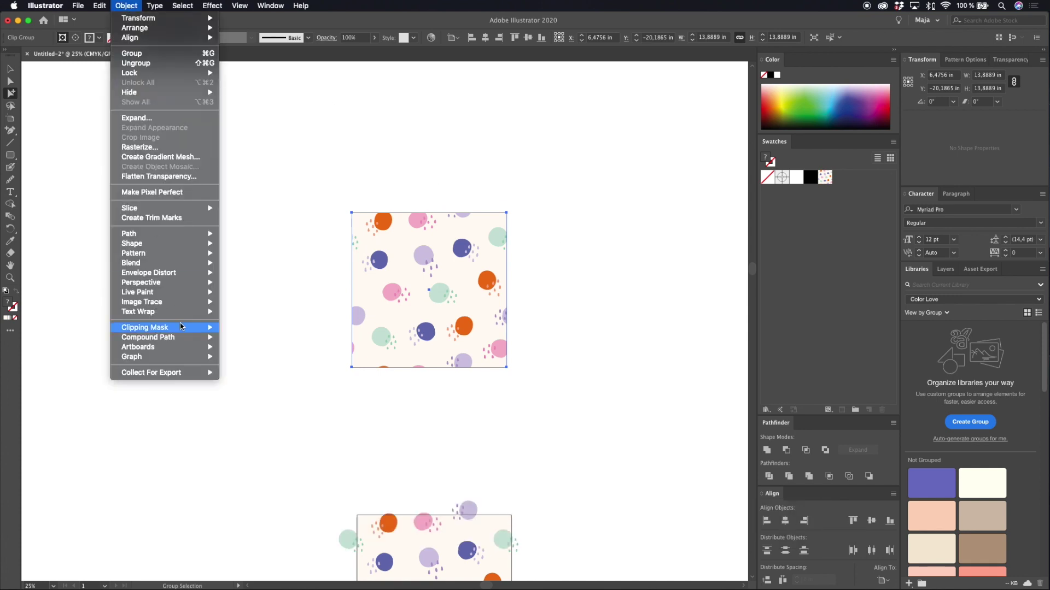
mouse_move(179, 326)
left_click(259, 330)
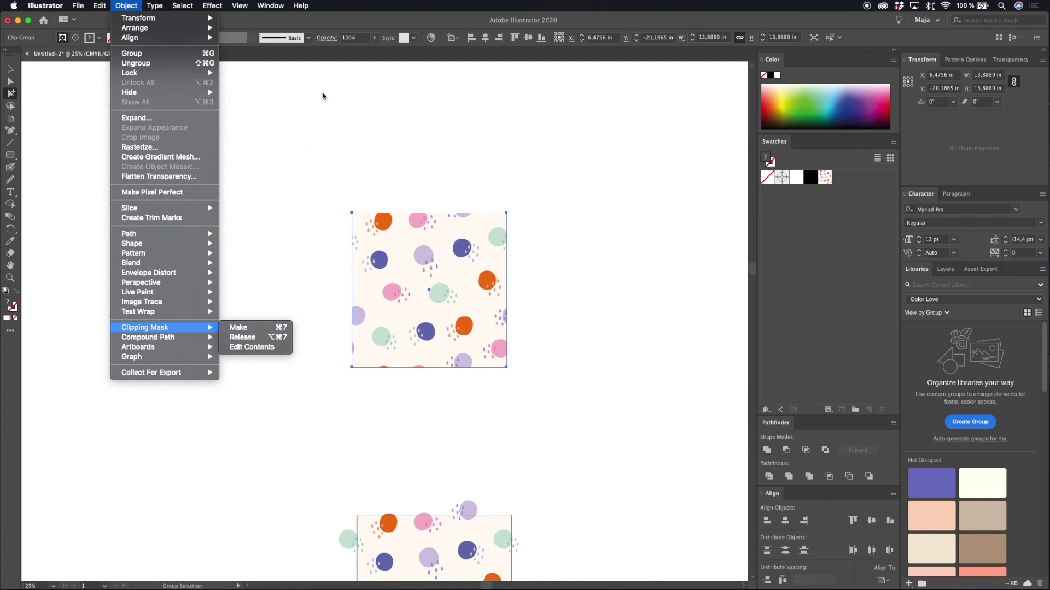
Step: Lock proportions and set the clipped tile's width to 12 in, making it 12 × 12 in
left_click(713, 36)
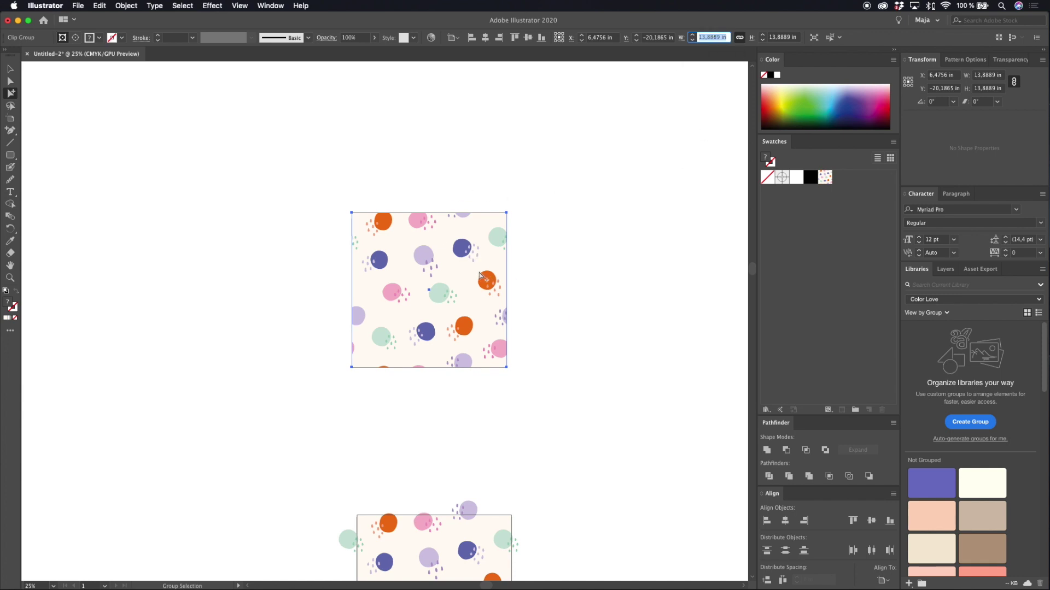
left_click(738, 36)
left_click(272, 5)
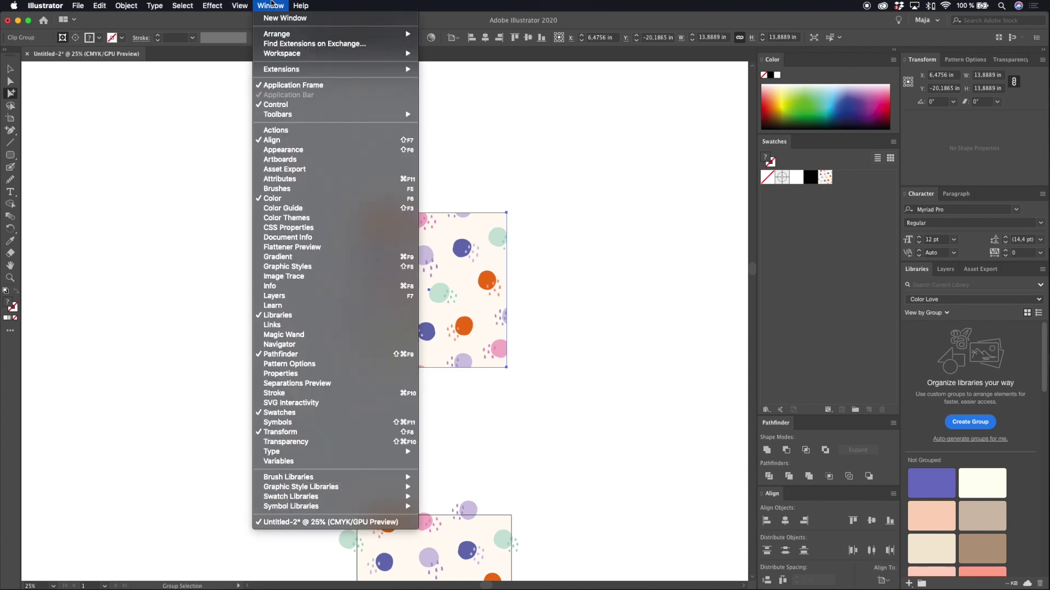
left_click(300, 438)
left_click(712, 38)
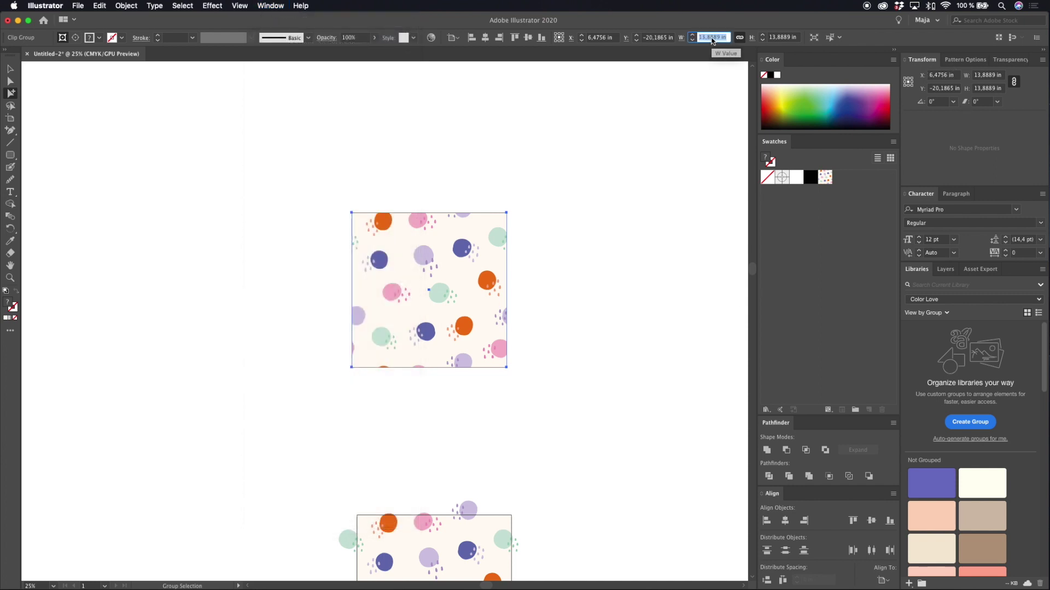
type("12")
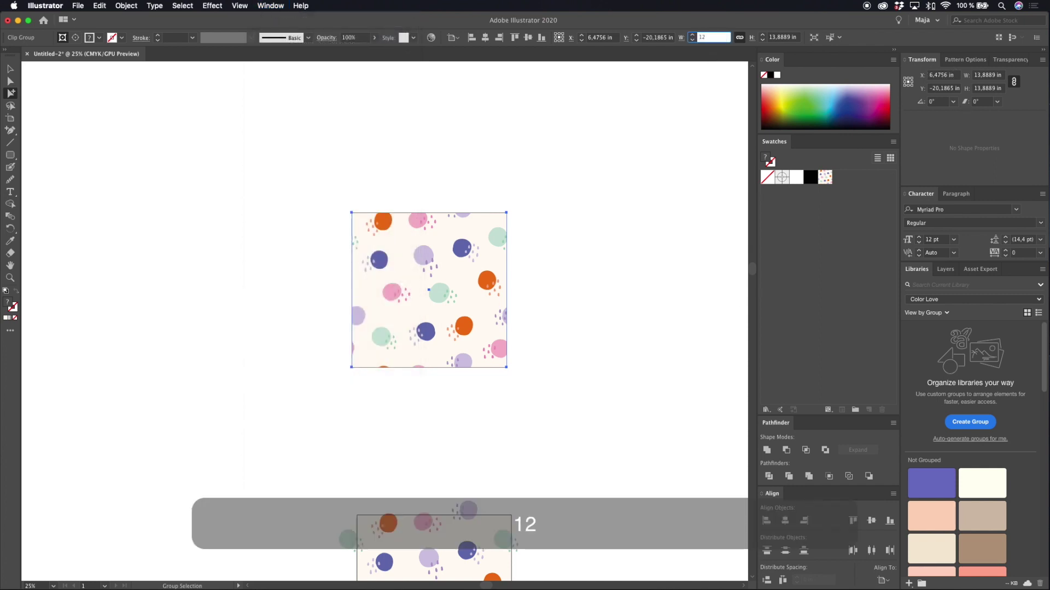
key("Return")
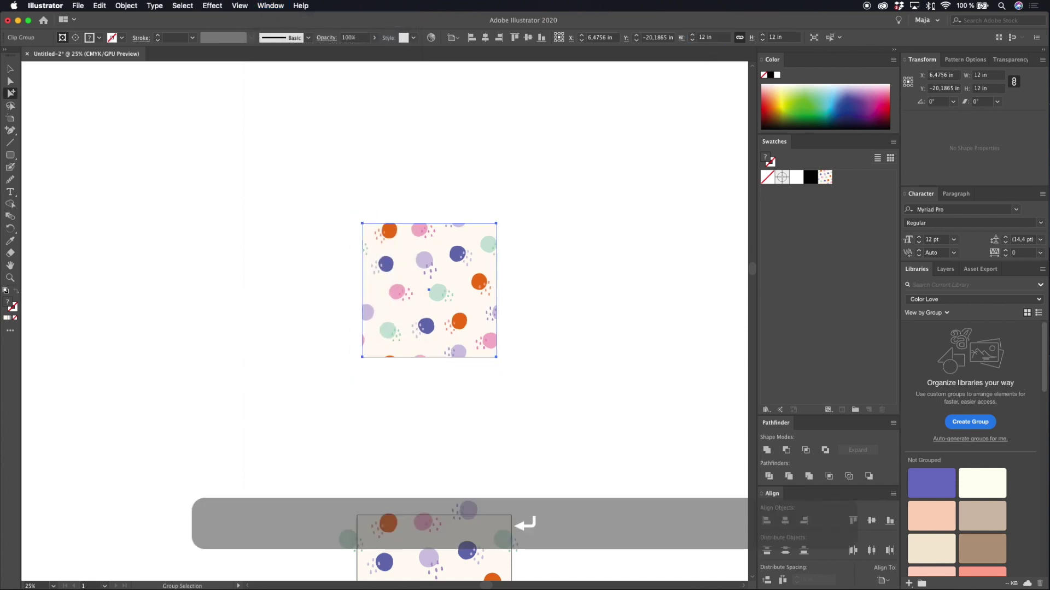
Step: Select the clipped tile, check it in Outline view, then return to Preview
left_click(10, 70)
left_click(539, 217)
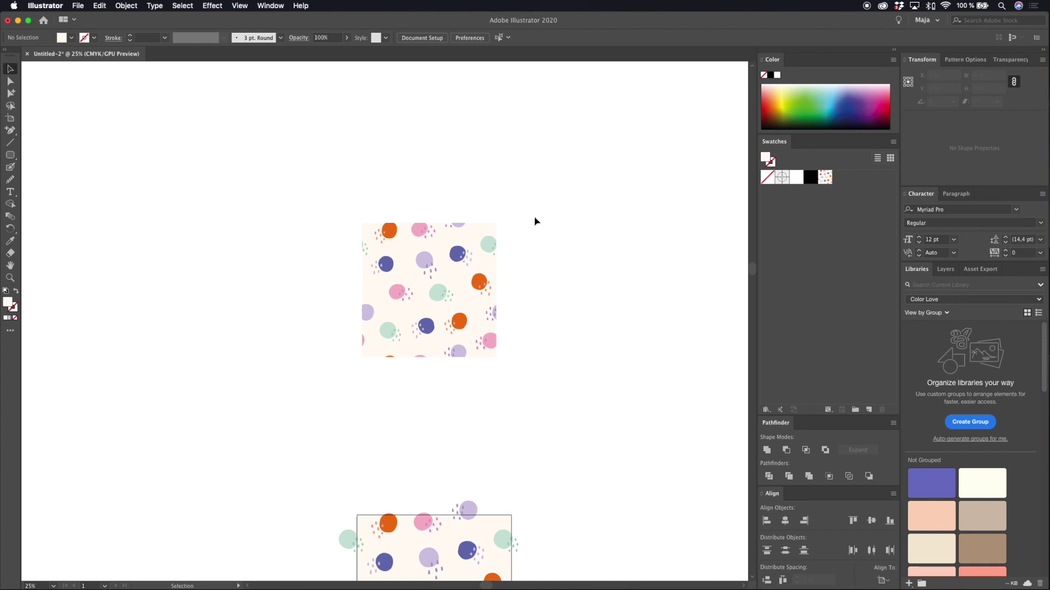
left_click(427, 330)
left_click(243, 5)
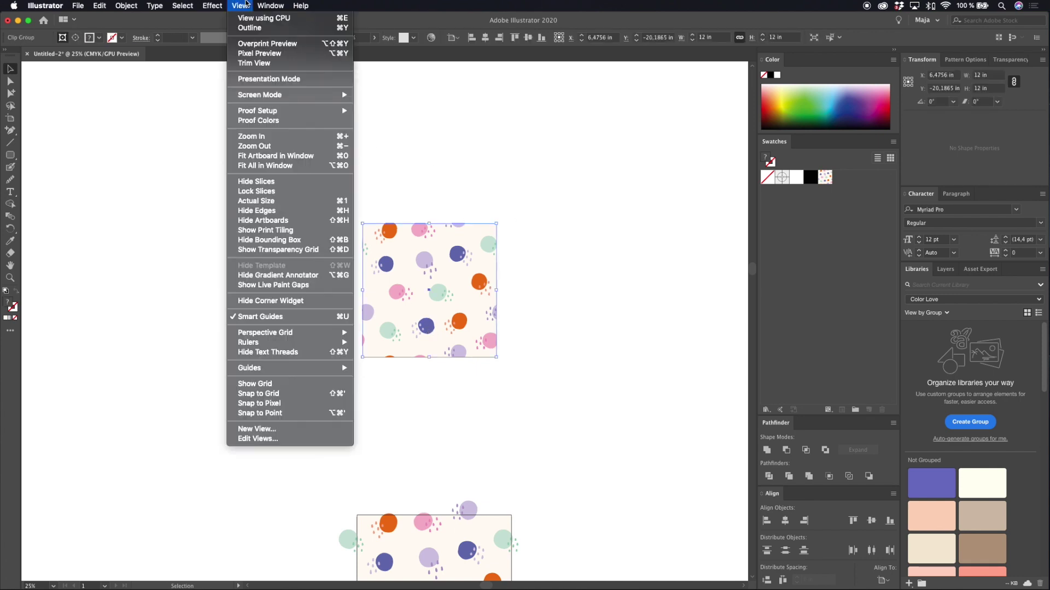
left_click(249, 27)
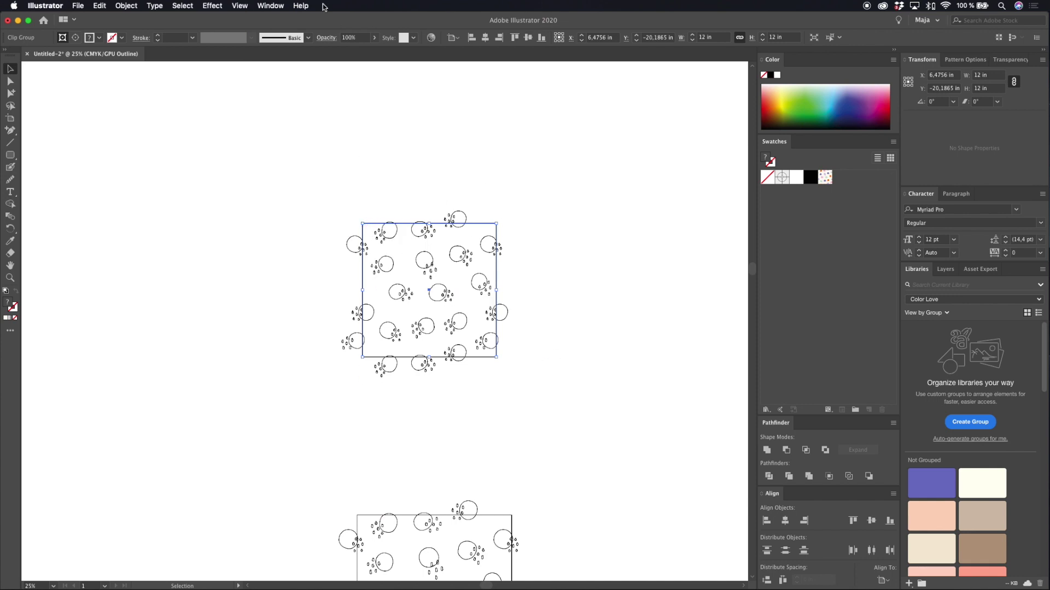
left_click(239, 6)
left_click(251, 32)
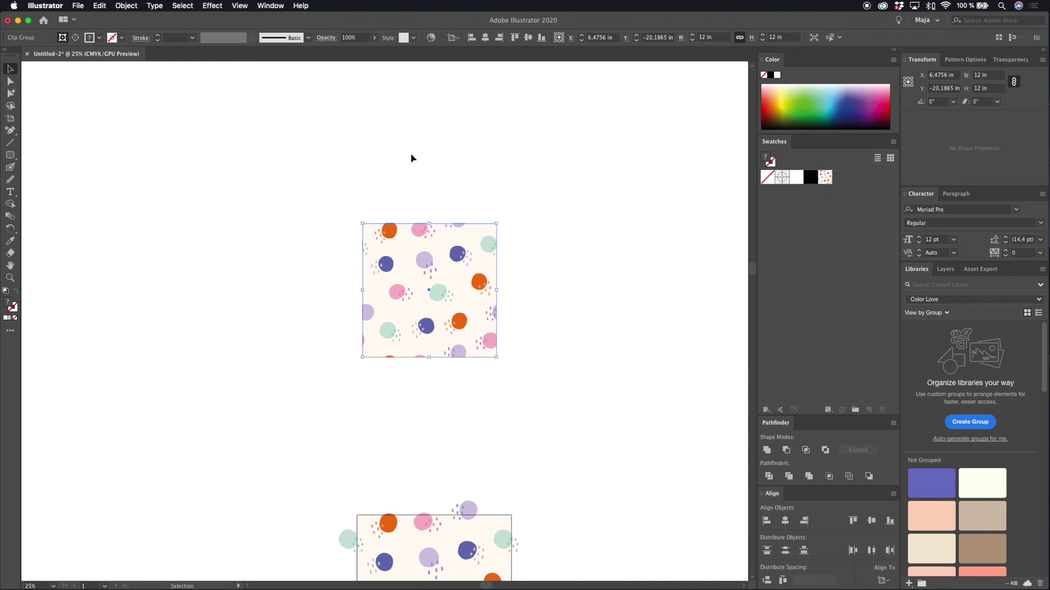
Step: Release the clipping mask with Alt+⌘7 and make it again from the selected artwork
key("a")
key("alt")
key("alt+super+7")
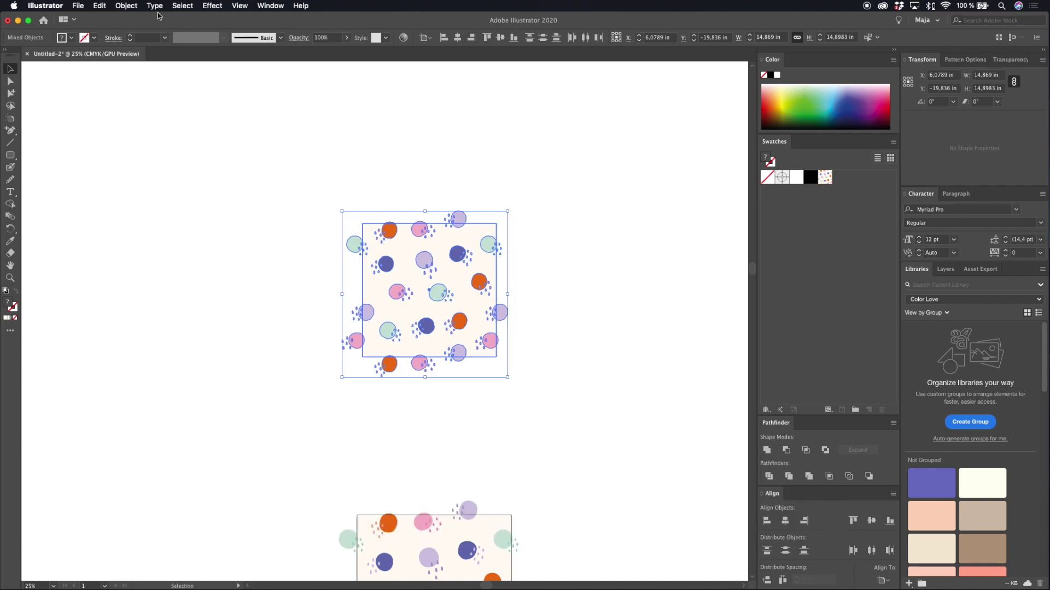
left_click(128, 5)
mouse_move(164, 327)
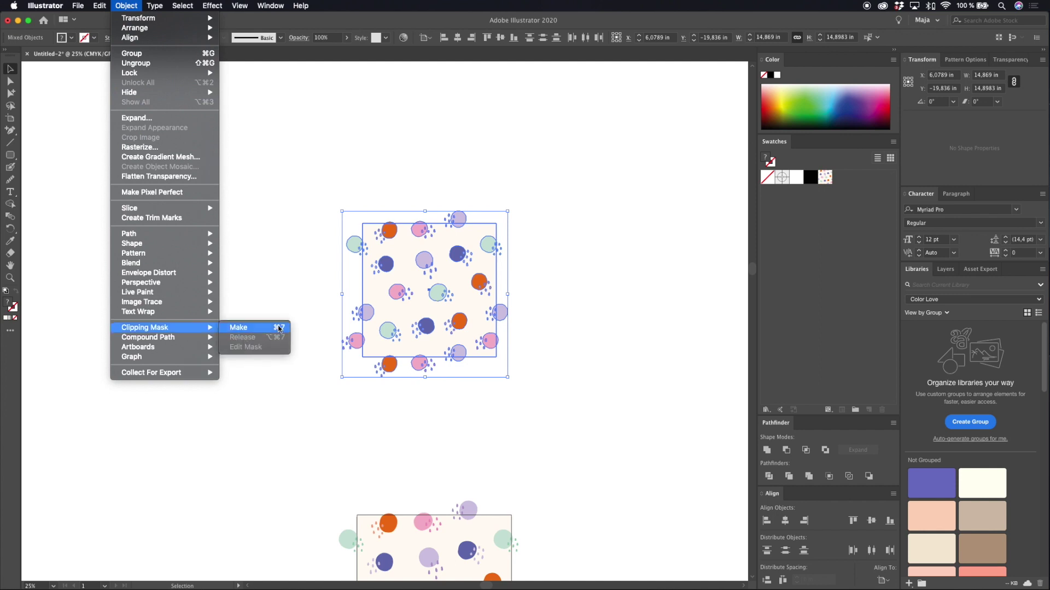
left_click(278, 327)
Step: Select only the 12 in clipping square inside the group
left_click(10, 93)
left_click(421, 201)
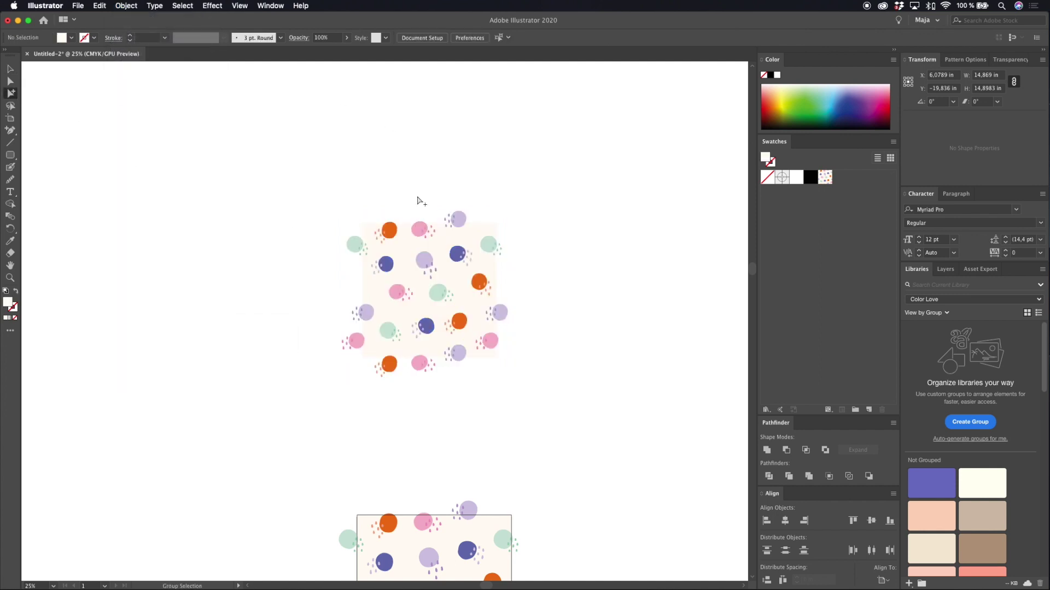
left_click(409, 223)
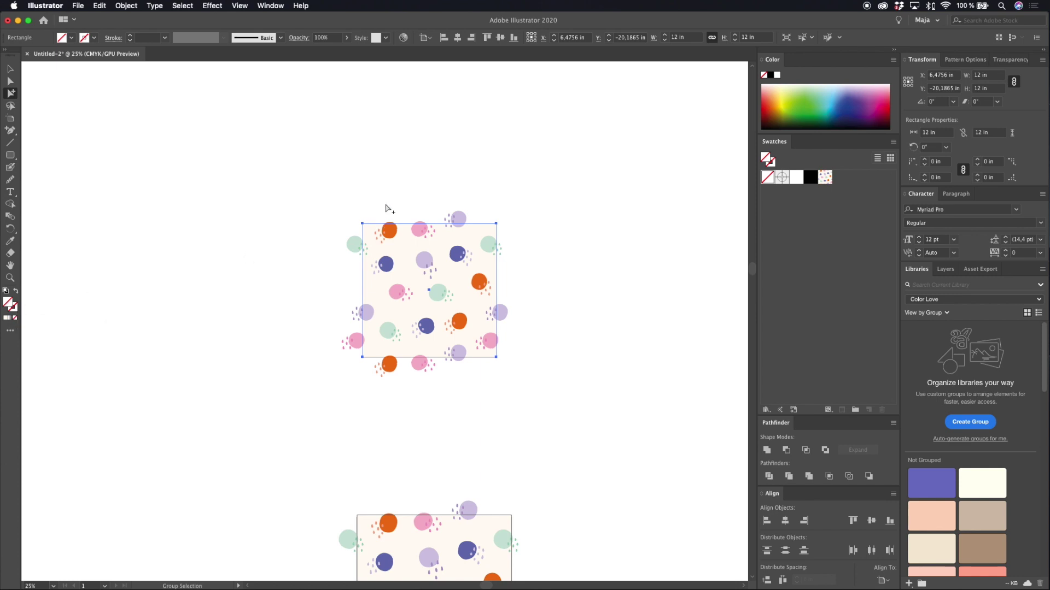
Step: Delete the 12 in square and drag the dot pattern group into Swatches as a new pattern
key("BackSpace")
key("v")
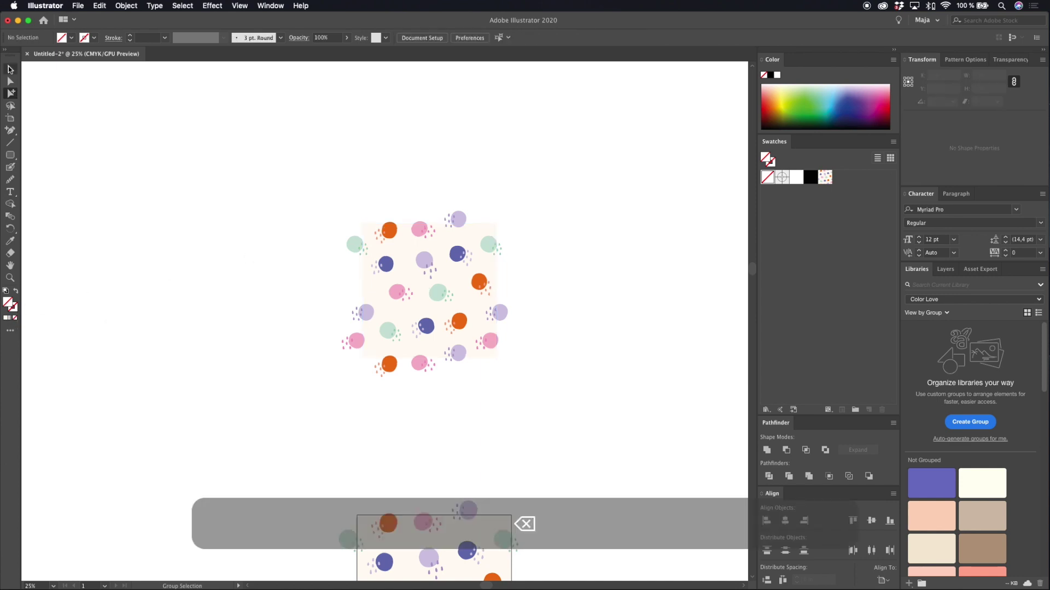
scroll(473, 148, "up", 1)
left_click_drag(311, 171, 605, 443)
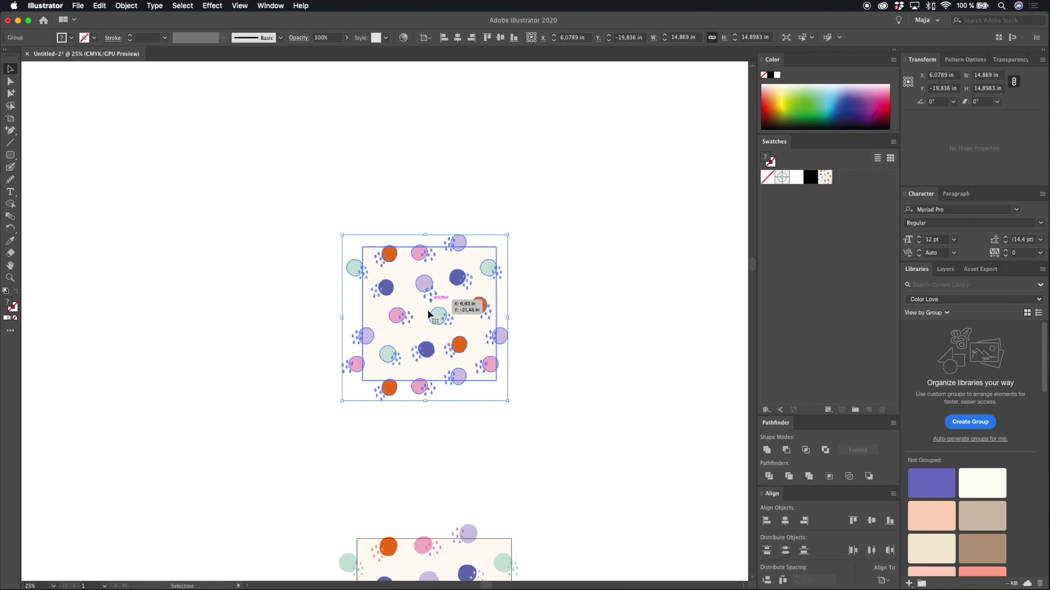
left_click_drag(398, 281, 852, 186)
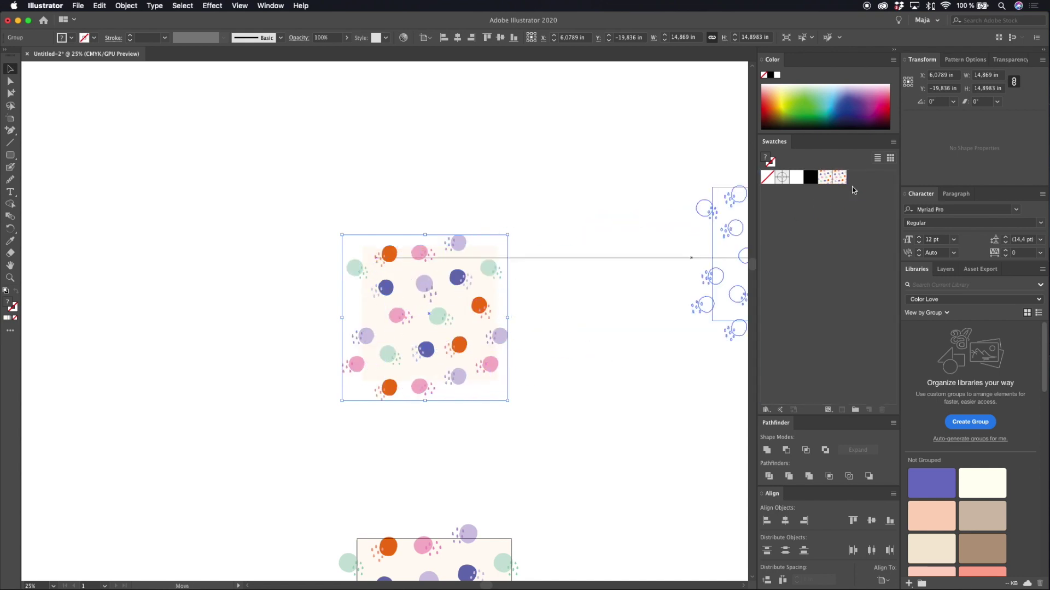
left_click(574, 261)
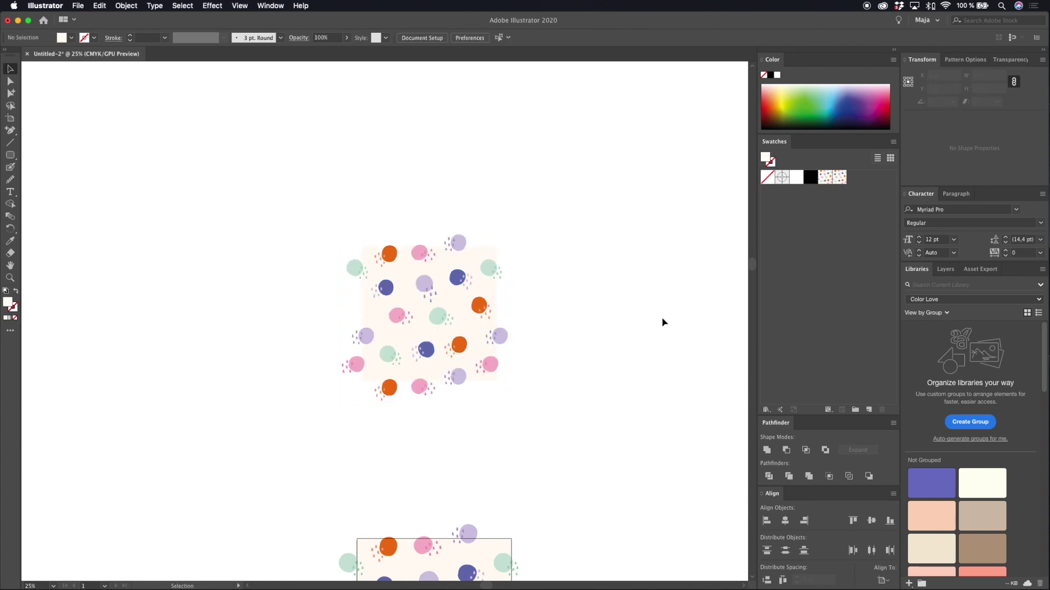